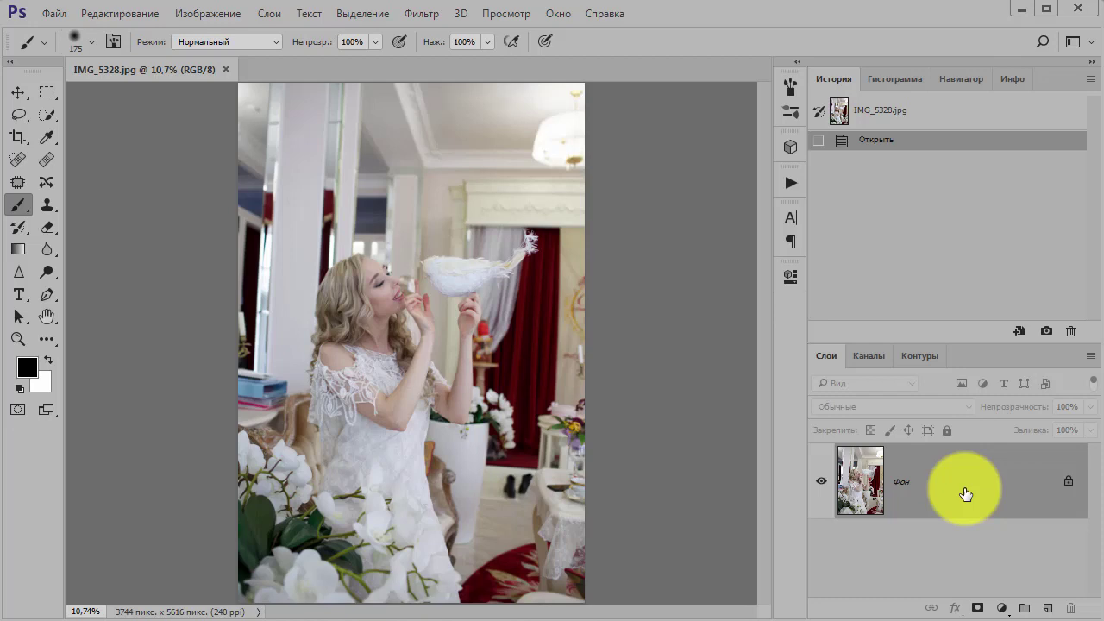
Switch the image mode to Lab Color and duplicate the background onto Слой 1 with Ctrl+J
left_click(210, 14)
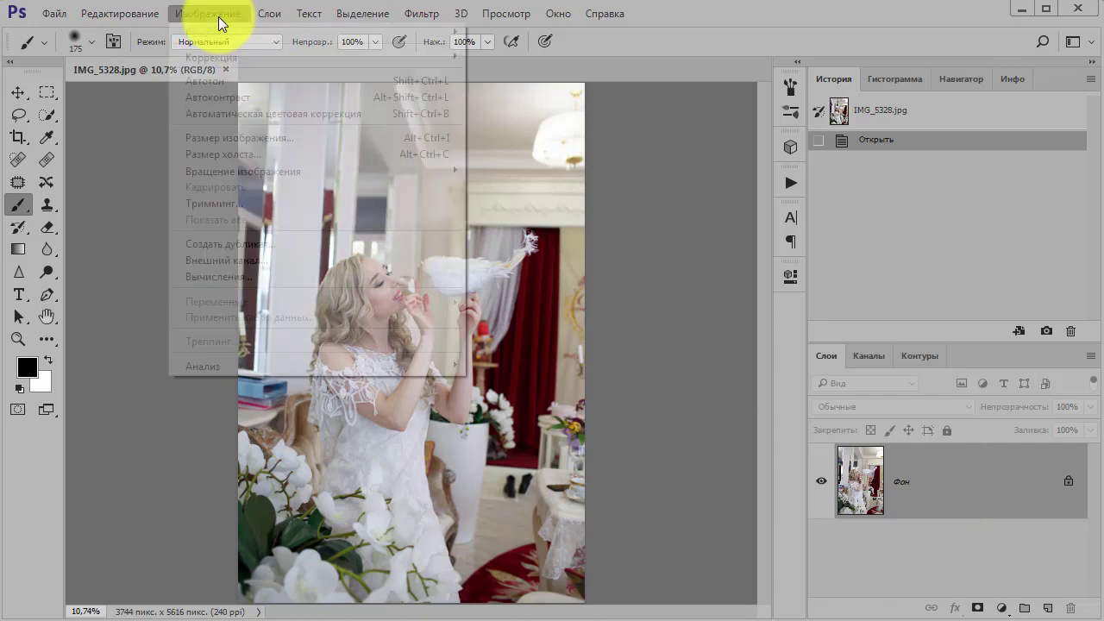
mouse_move(222, 32)
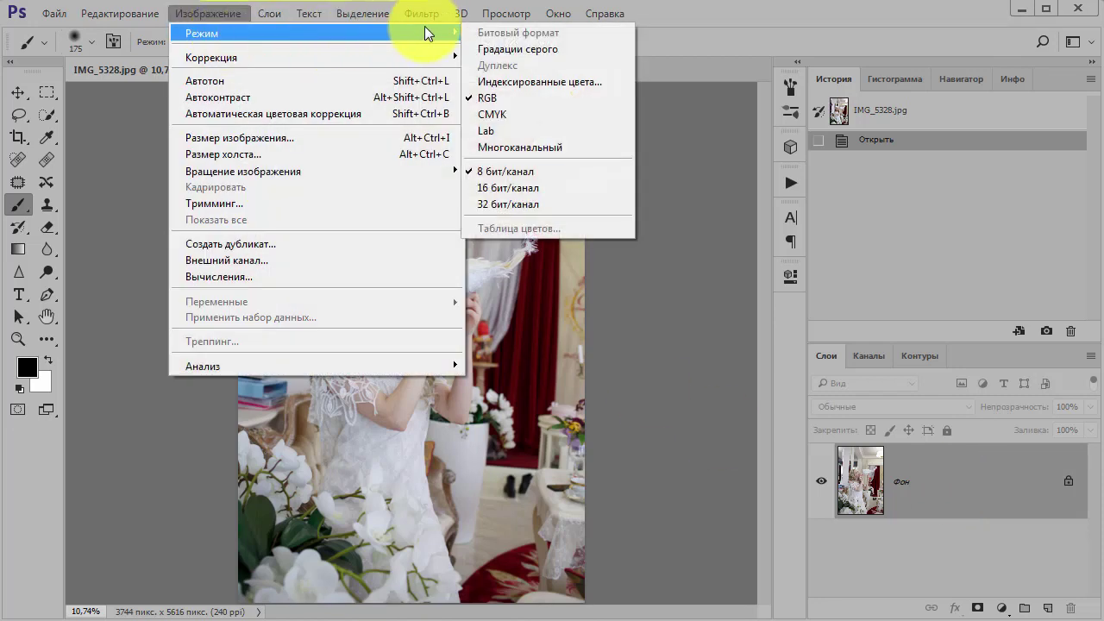
left_click(496, 132)
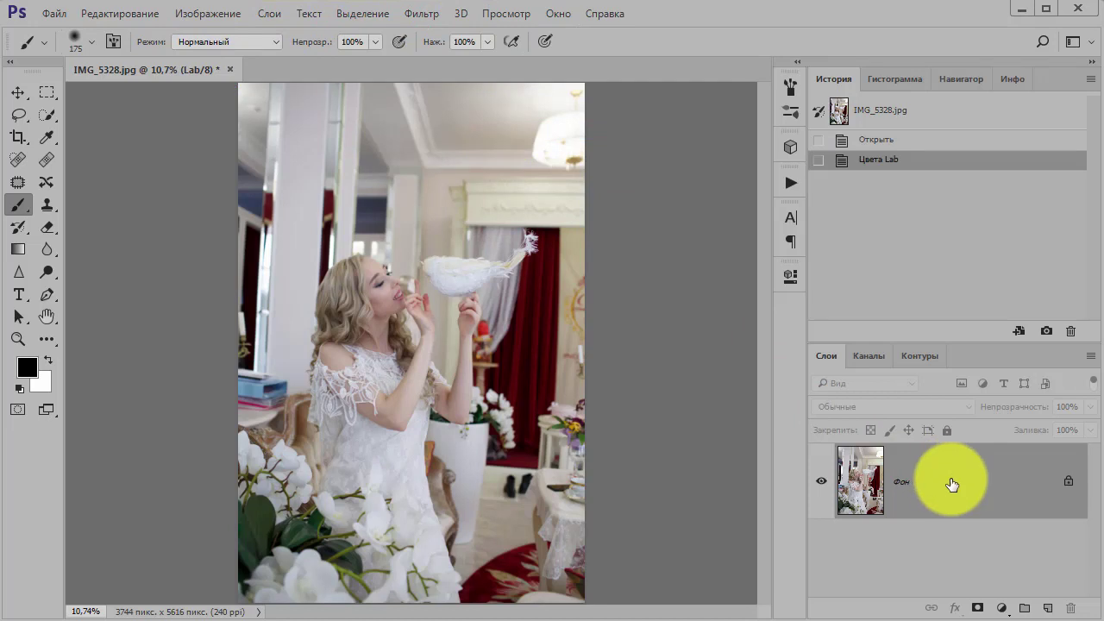
key("ctrl+j")
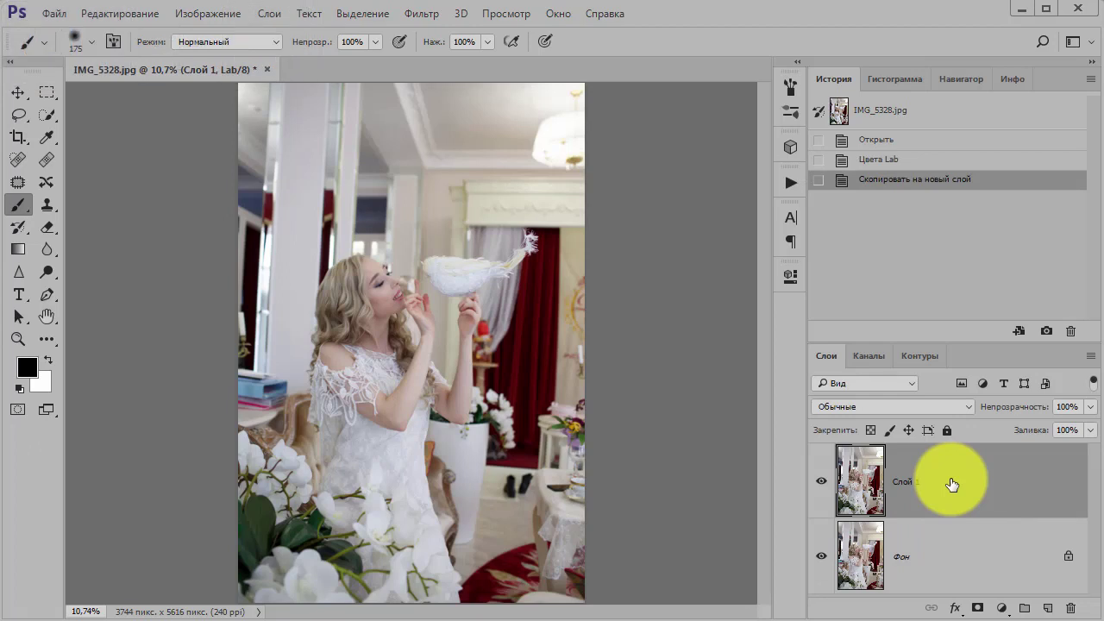
Apply a Gaussian Blur with a 61,1-pixel radius to Слой 1
left_click(422, 13)
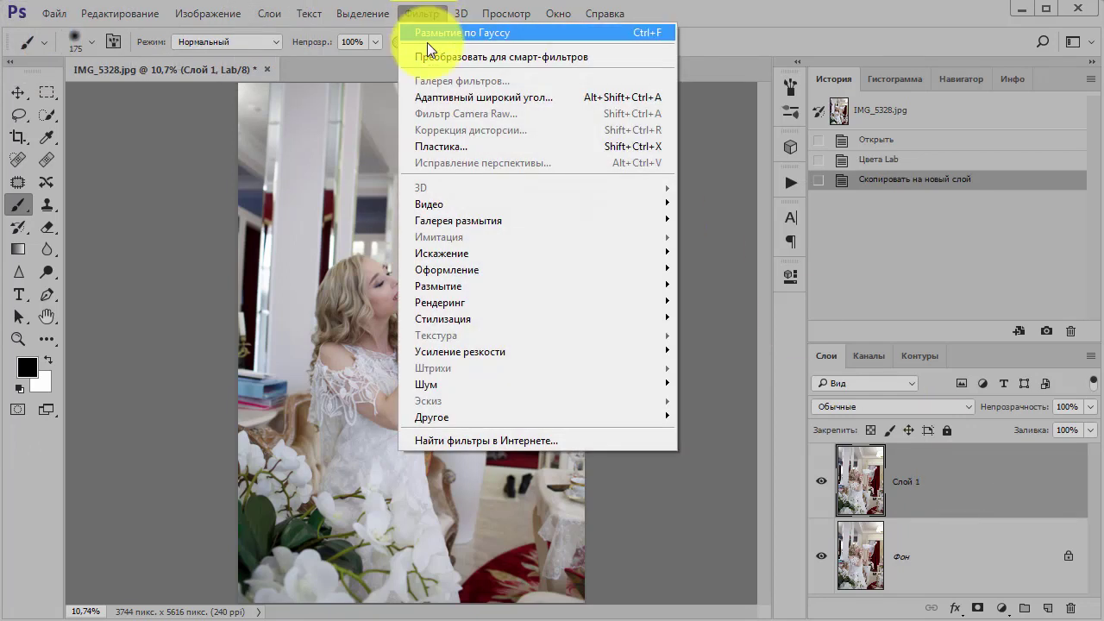
mouse_move(494, 283)
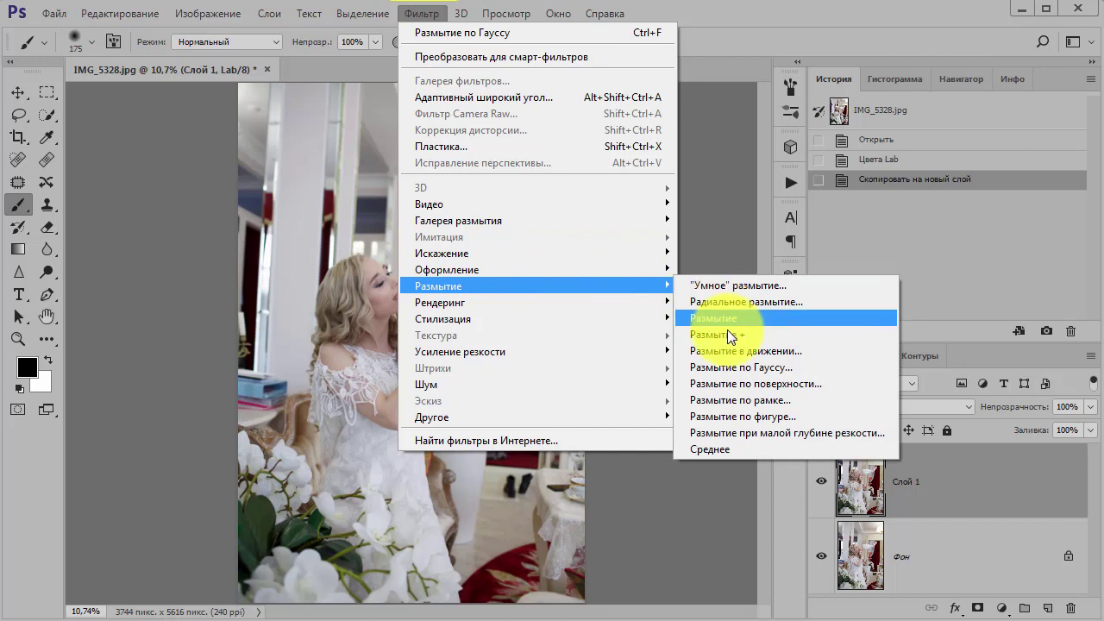
left_click(748, 383)
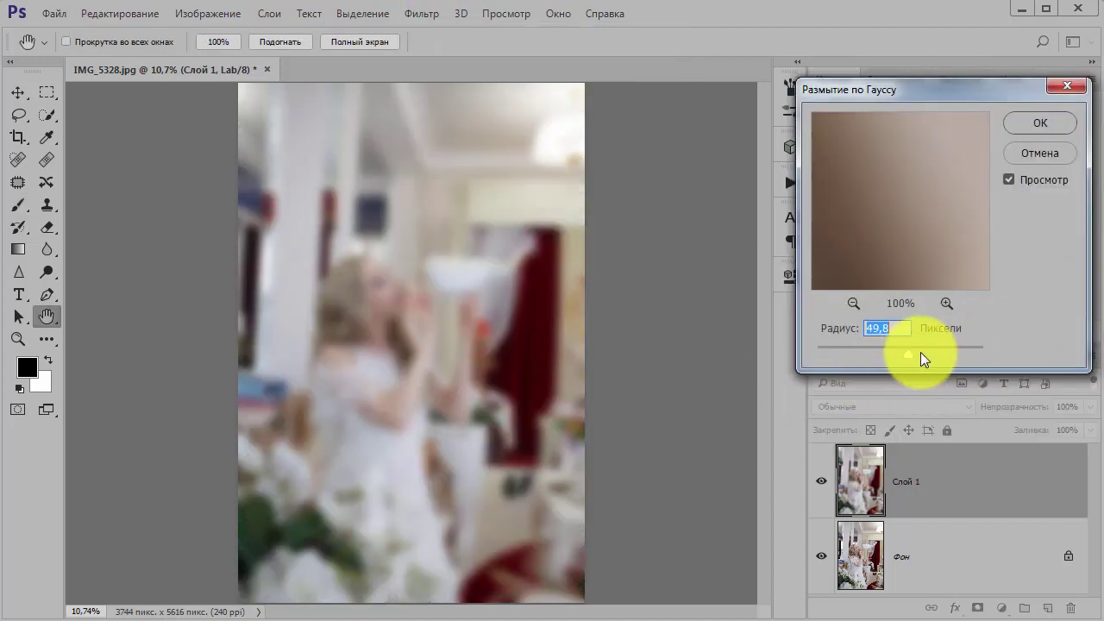
left_click_drag(904, 352, 912, 353)
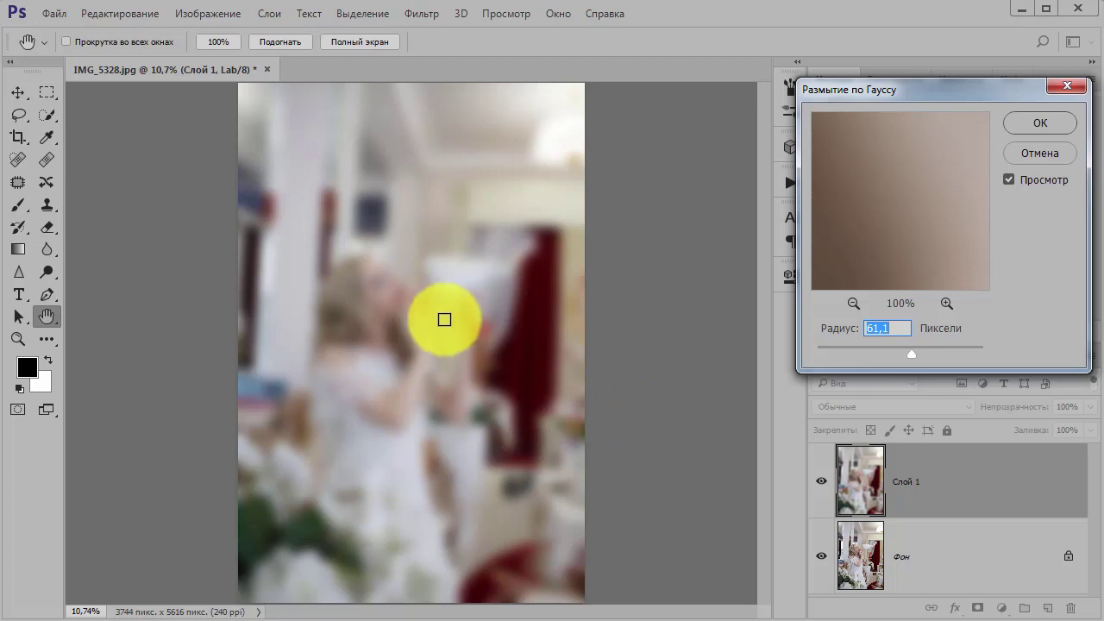
left_click(1025, 125)
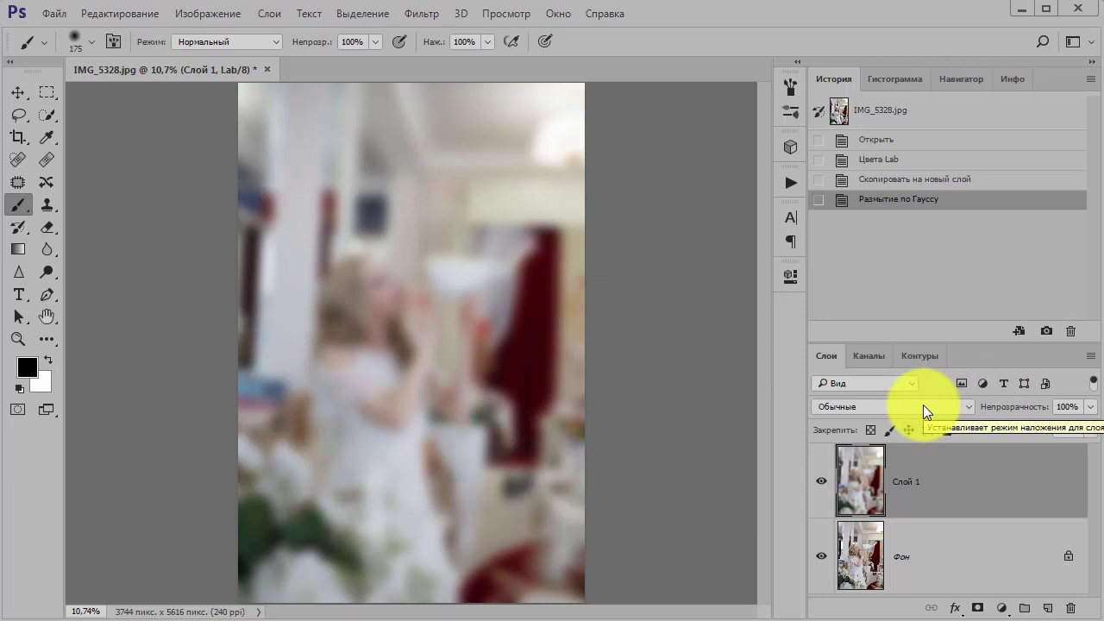
Try Мягкий свет (Soft Light), then set Слой 1's blend mode to Перекрытие (Overlay)
left_click(923, 405)
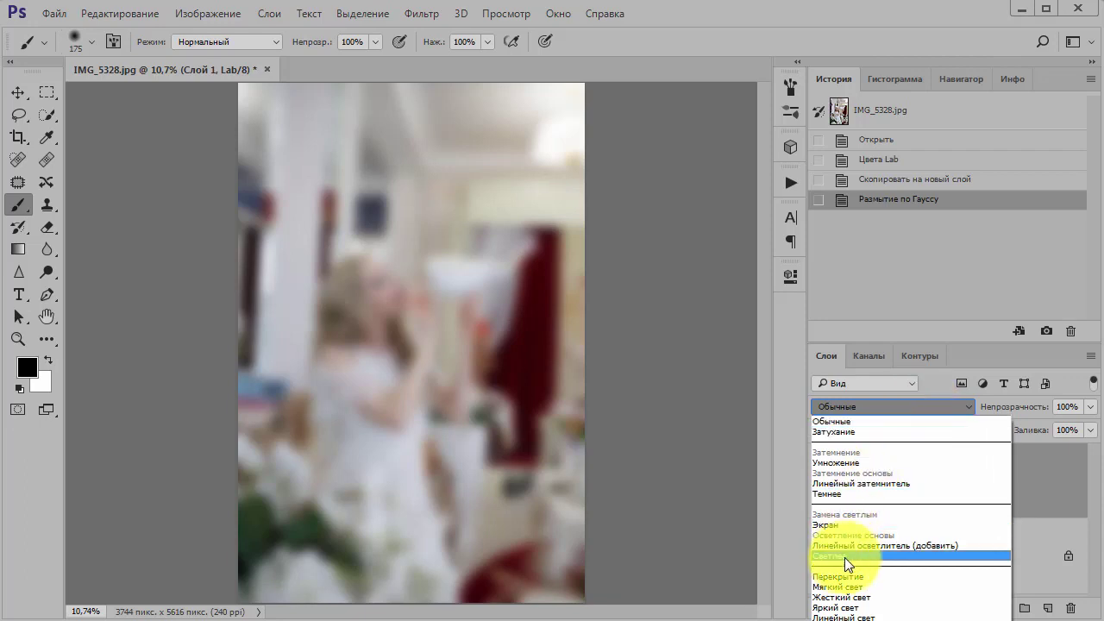
left_click(845, 589)
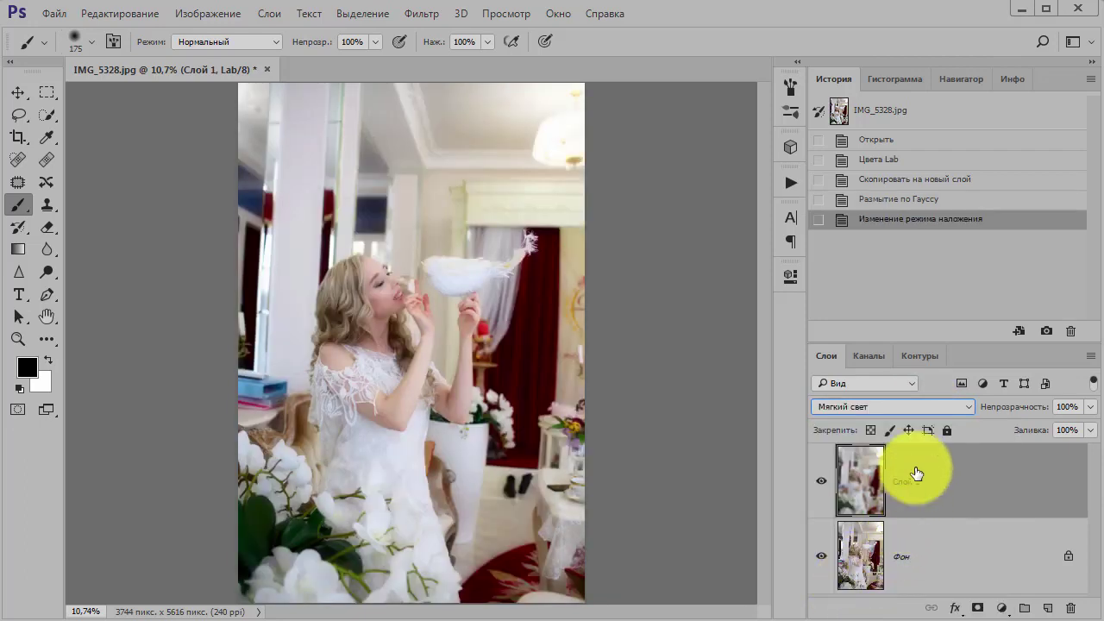
left_click(899, 406)
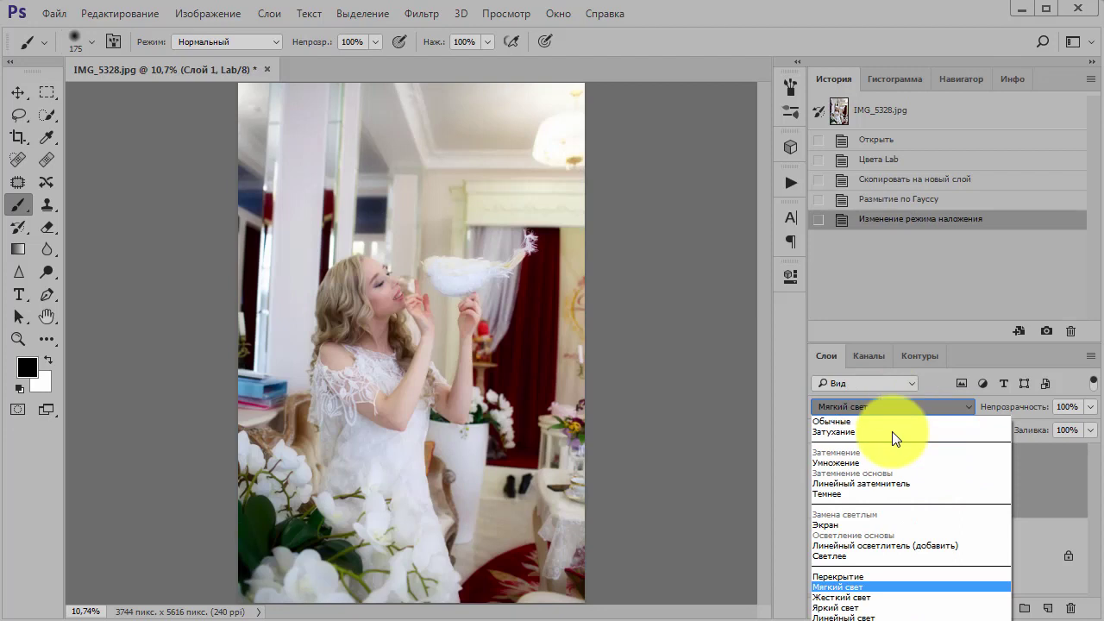
left_click(860, 576)
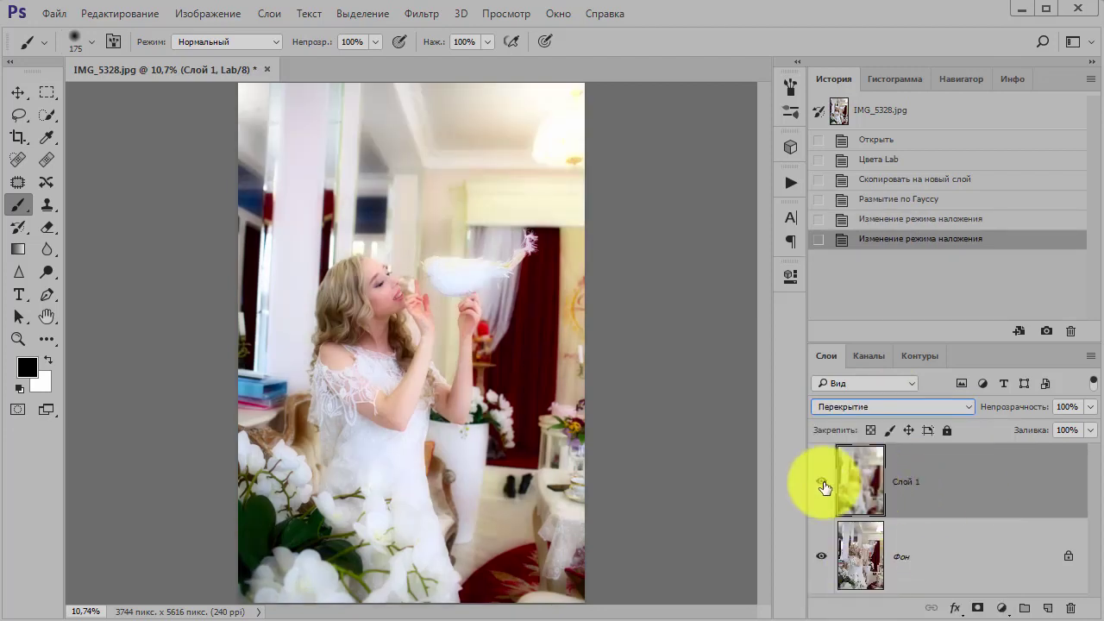
Toggle Слой 1's visibility repeatedly to compare with the original, leaving it visible
left_click(821, 486)
left_click(822, 485)
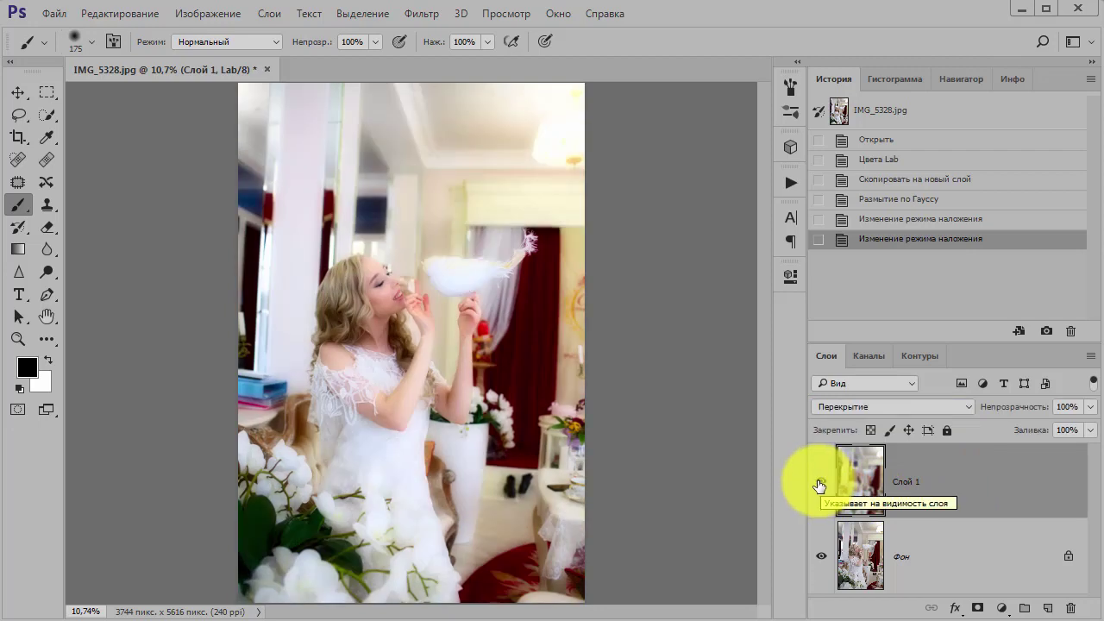
left_click(821, 485)
left_click(820, 486)
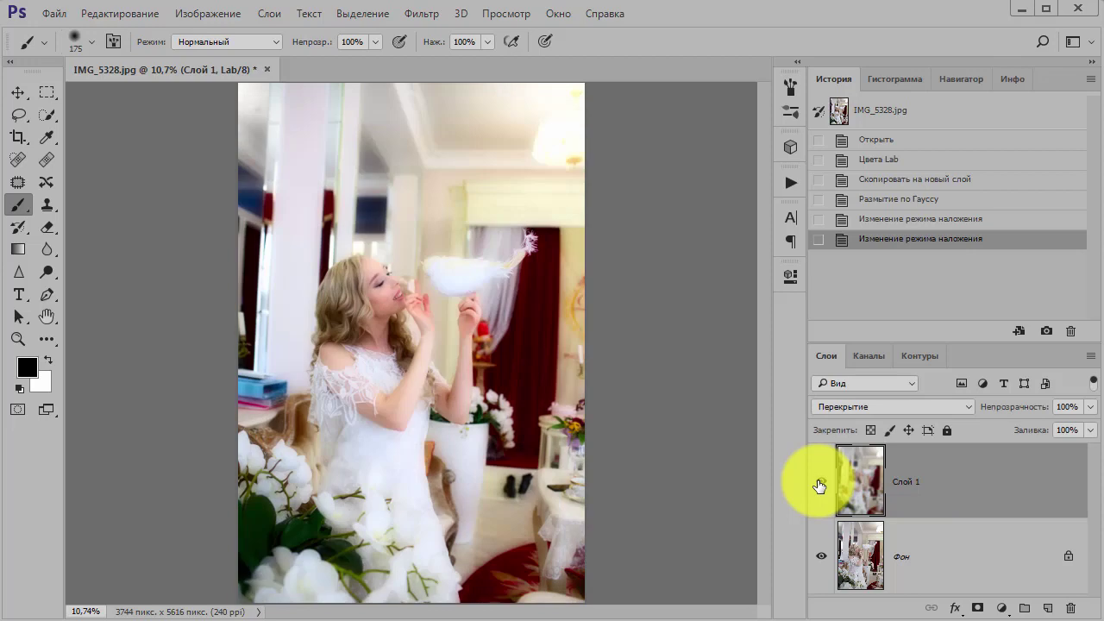
left_click(820, 485)
left_click(820, 486)
left_click(820, 486)
left_click(820, 485)
left_click(820, 486)
left_click(820, 486)
left_click(820, 485)
left_click(820, 486)
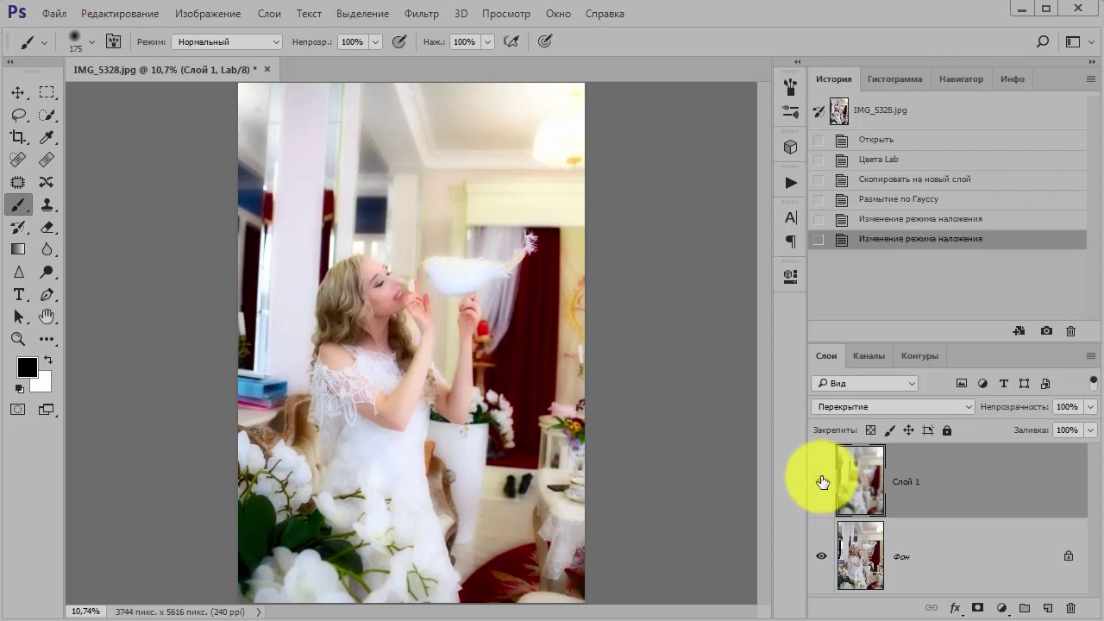
left_click(821, 481)
left_click(821, 481)
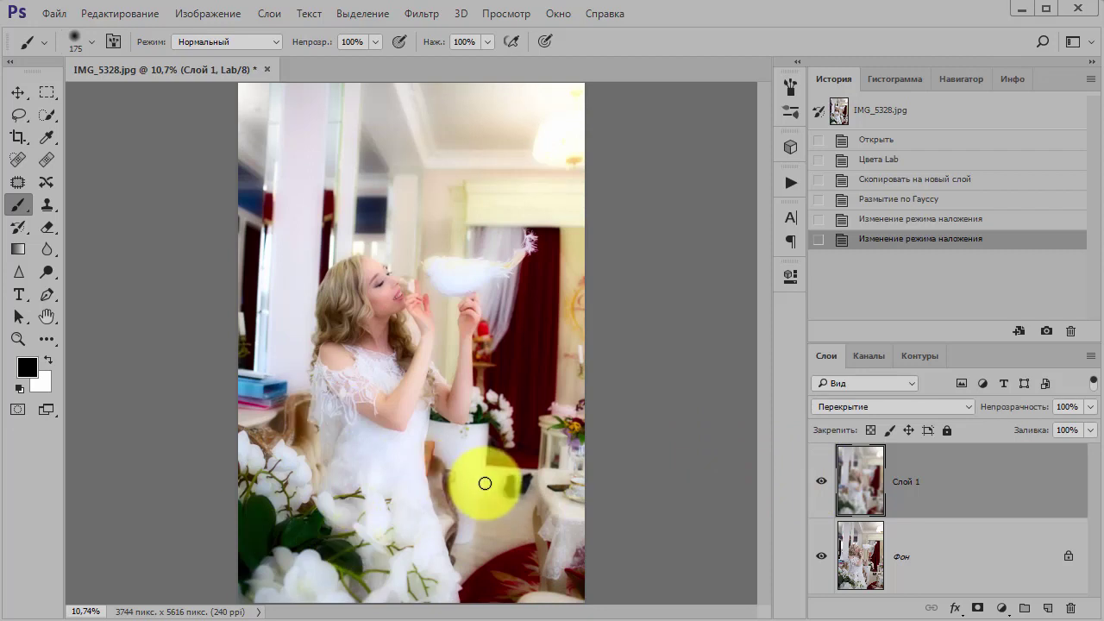
Open Слой 1's blending options and uncheck the L channel under Advanced Blending
double_click(959, 468)
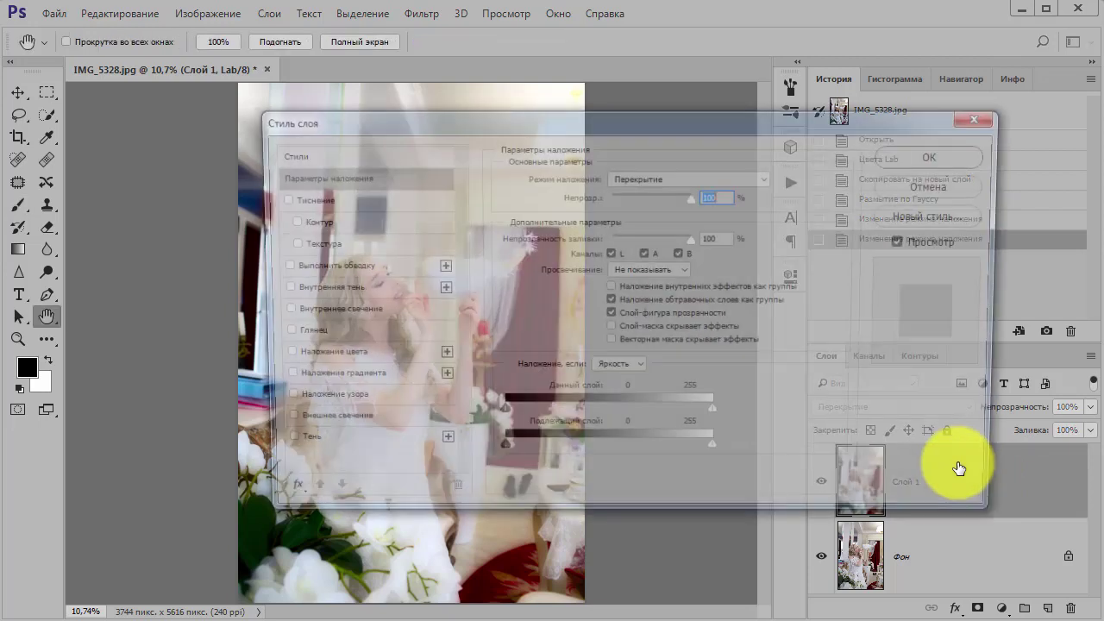
left_click_drag(594, 112, 621, 54)
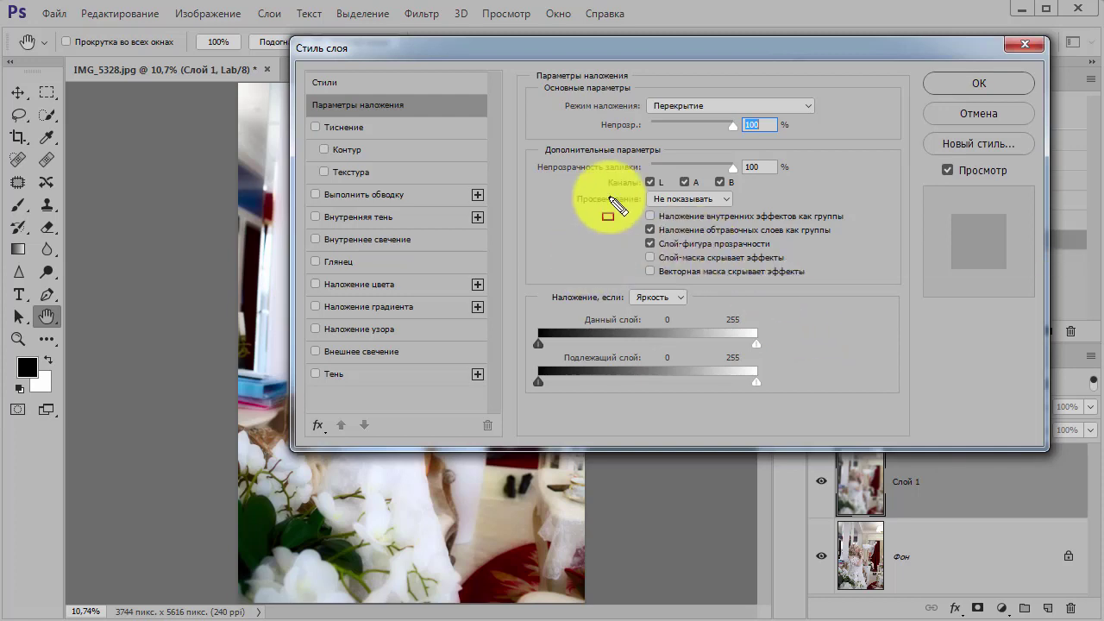
left_click_drag(631, 163, 670, 199)
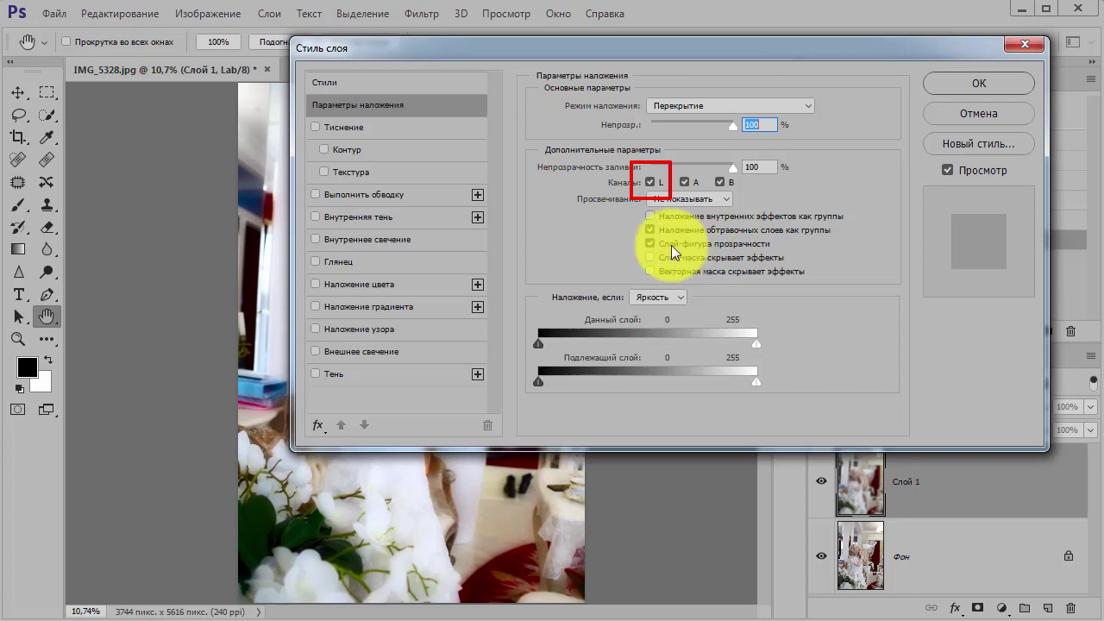
left_click(651, 182)
left_click_drag(672, 48, 201, 505)
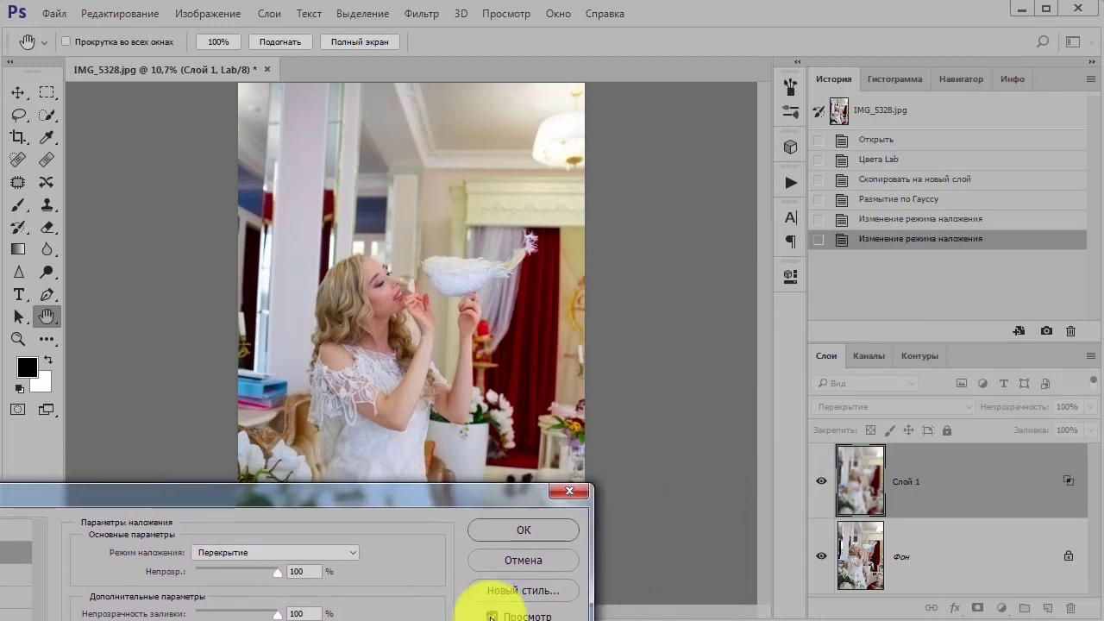
Toggle Preview off and on to compare, then confirm the Layer Style with OK
left_click(492, 615)
left_click(492, 615)
left_click(491, 616)
left_click(491, 615)
left_click(534, 532)
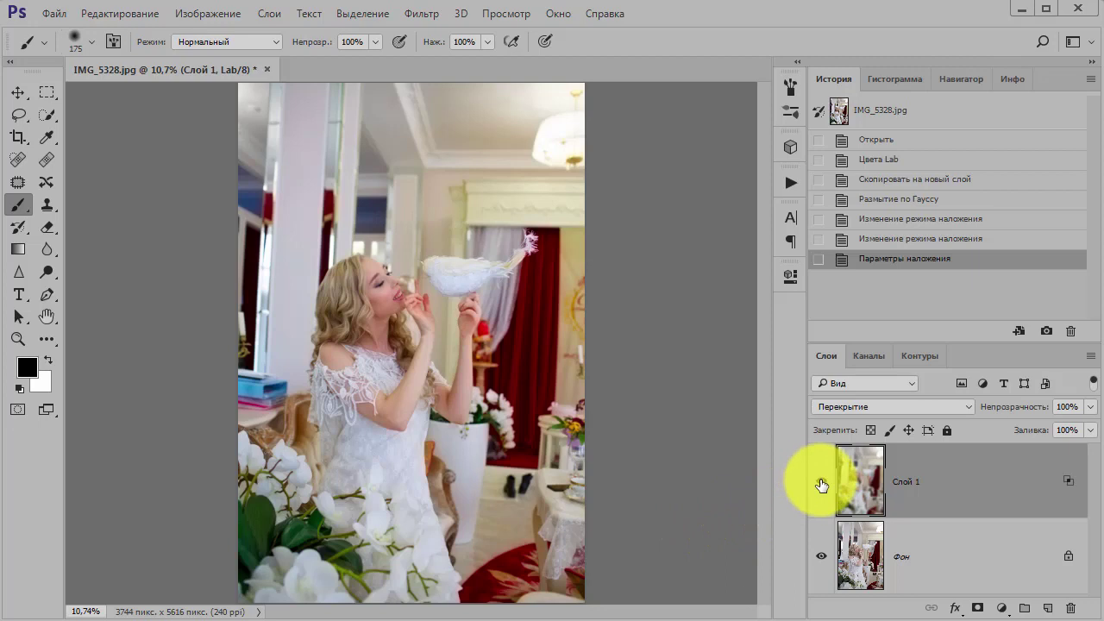
left_click(821, 485)
left_click(821, 485)
left_click(821, 485)
left_click(821, 485)
left_click(821, 485)
left_click(821, 484)
left_click(821, 484)
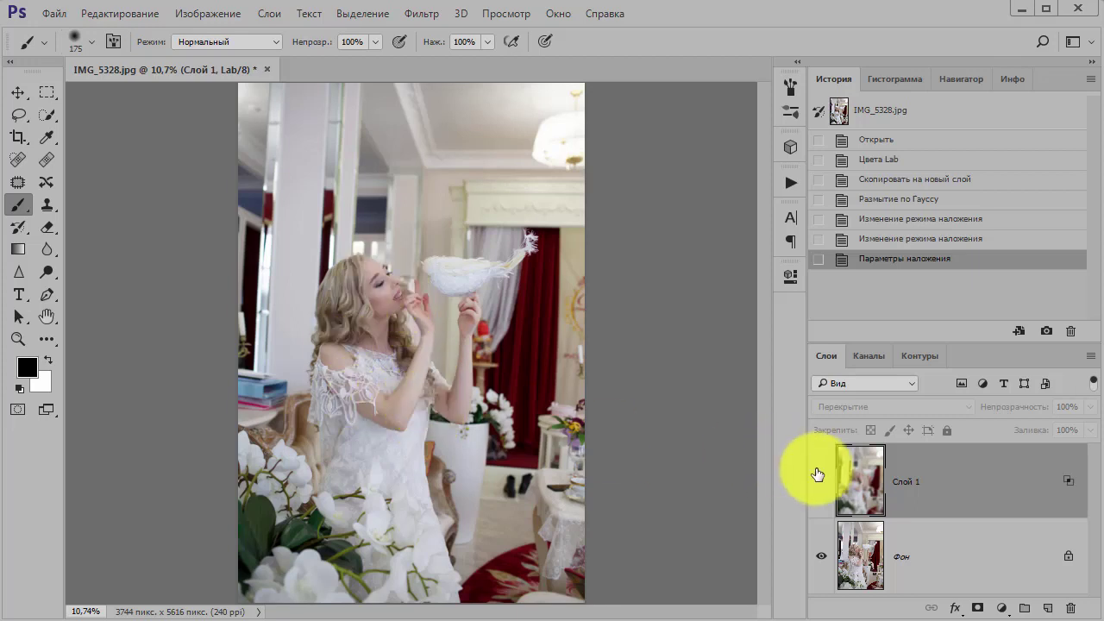
left_click(821, 484)
left_click(820, 484)
left_click(821, 485)
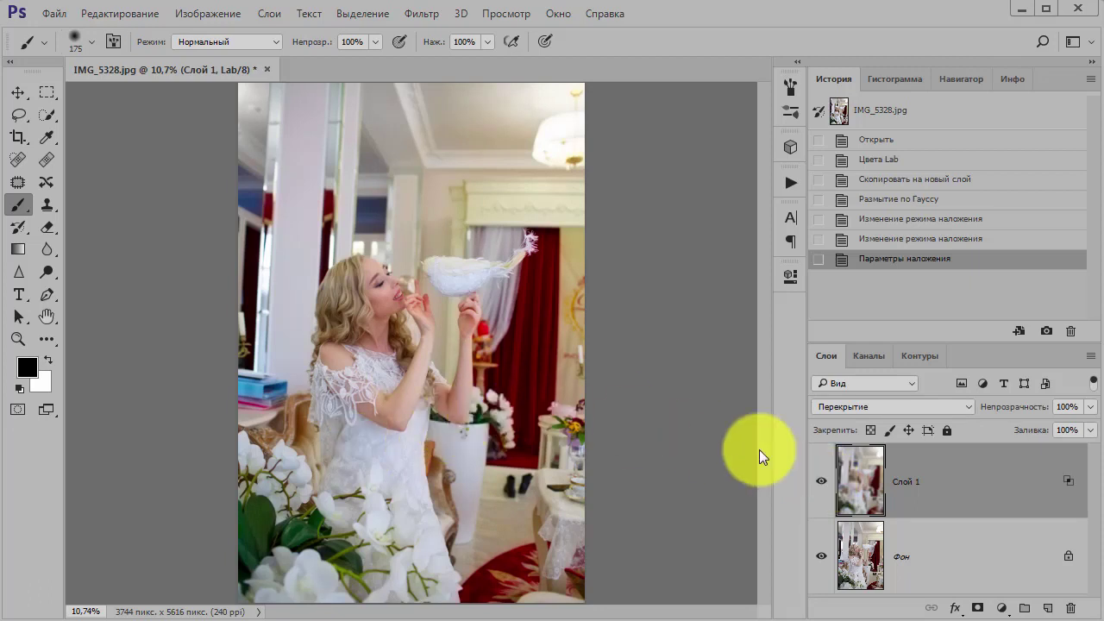
left_click(821, 481)
left_click(821, 483)
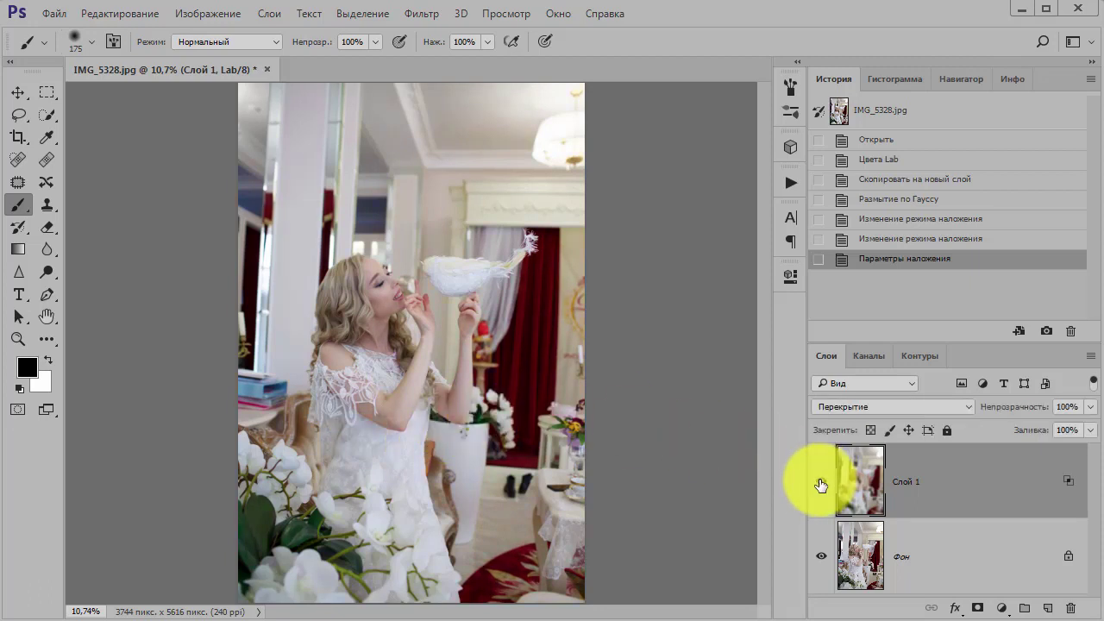
left_click(821, 482)
left_click(821, 483)
left_click(821, 483)
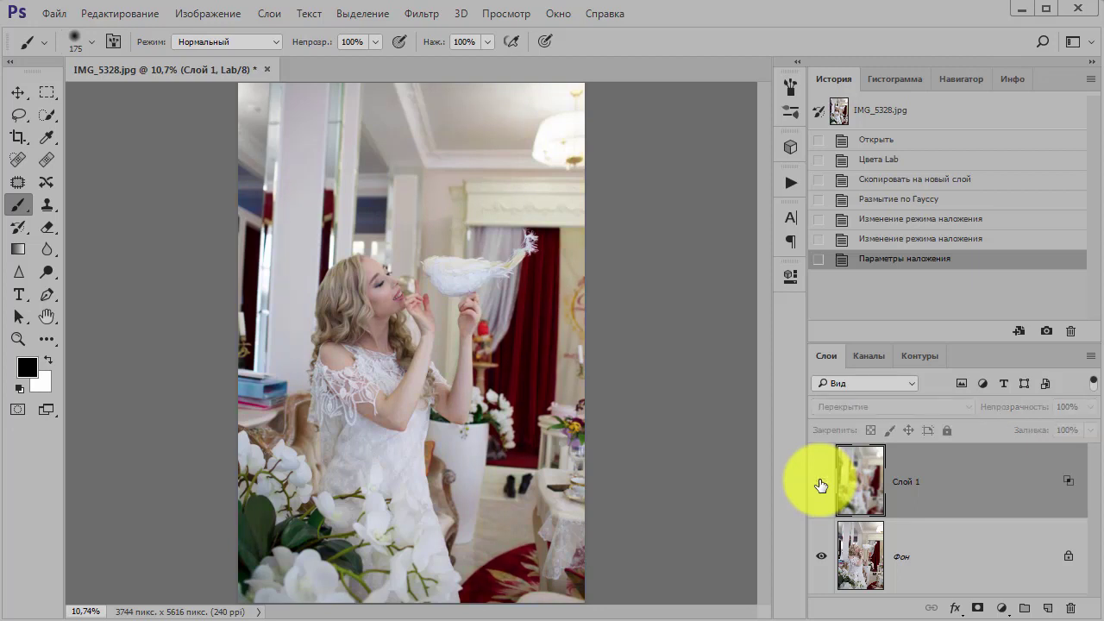
left_click(821, 483)
left_click(821, 483)
left_click(821, 483)
left_click(821, 483)
left_click(820, 483)
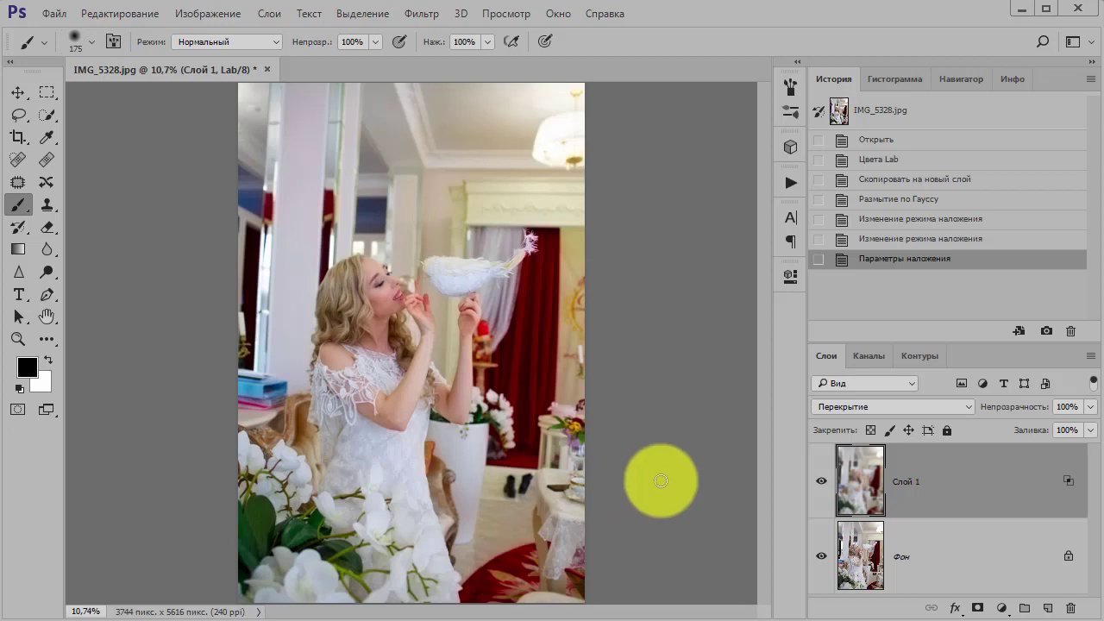
Reopen Слой 1's Layer Style and change the Blend If channel from Яркость to a
double_click(955, 465)
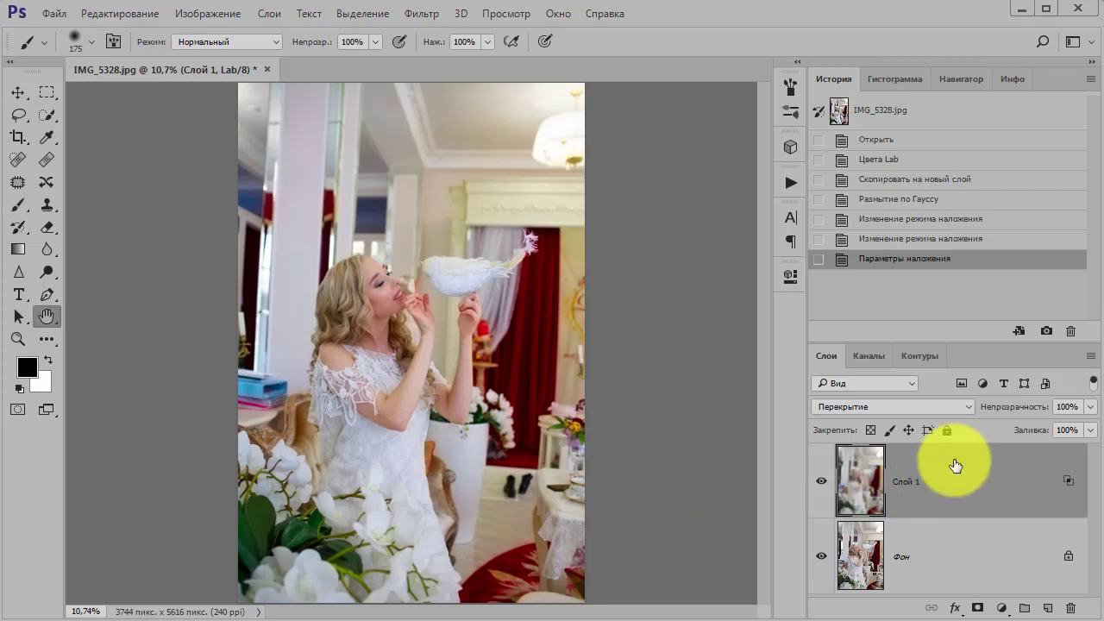
left_click_drag(540, 115, 914, 13)
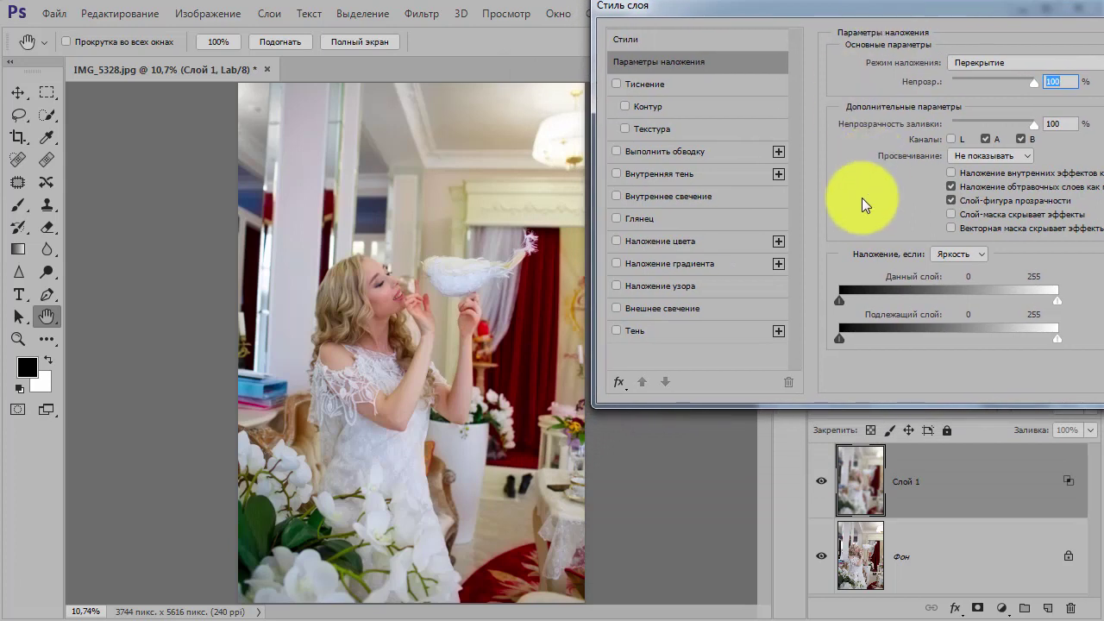
mouse_move(806, 230)
left_mouse_down()
mouse_move(862, 370)
mouse_move(1089, 372)
left_mouse_up()
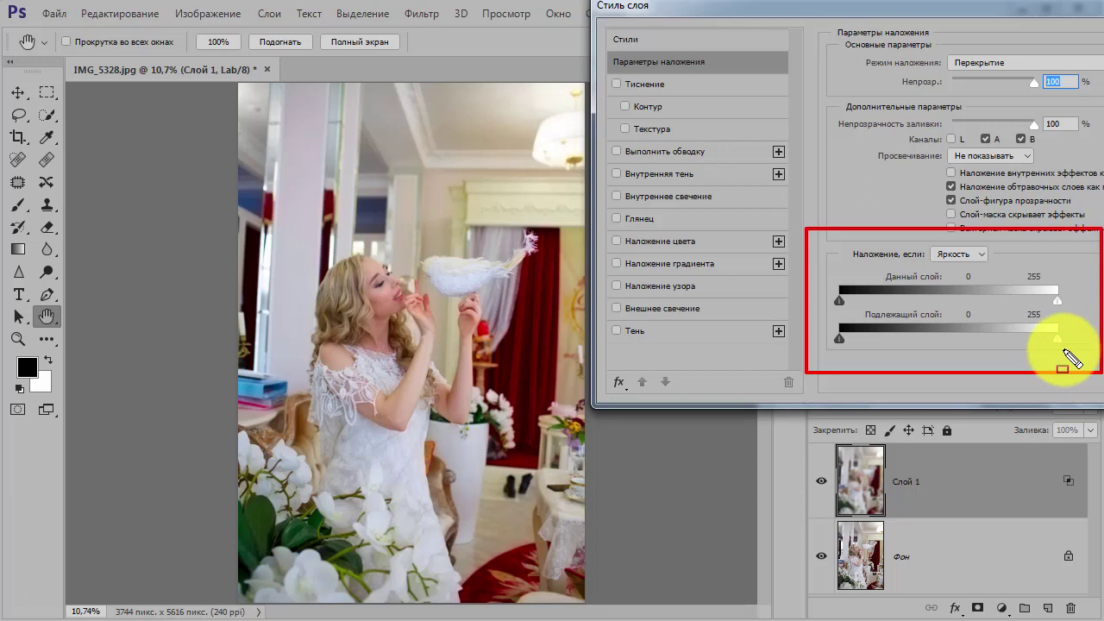
key("Escape")
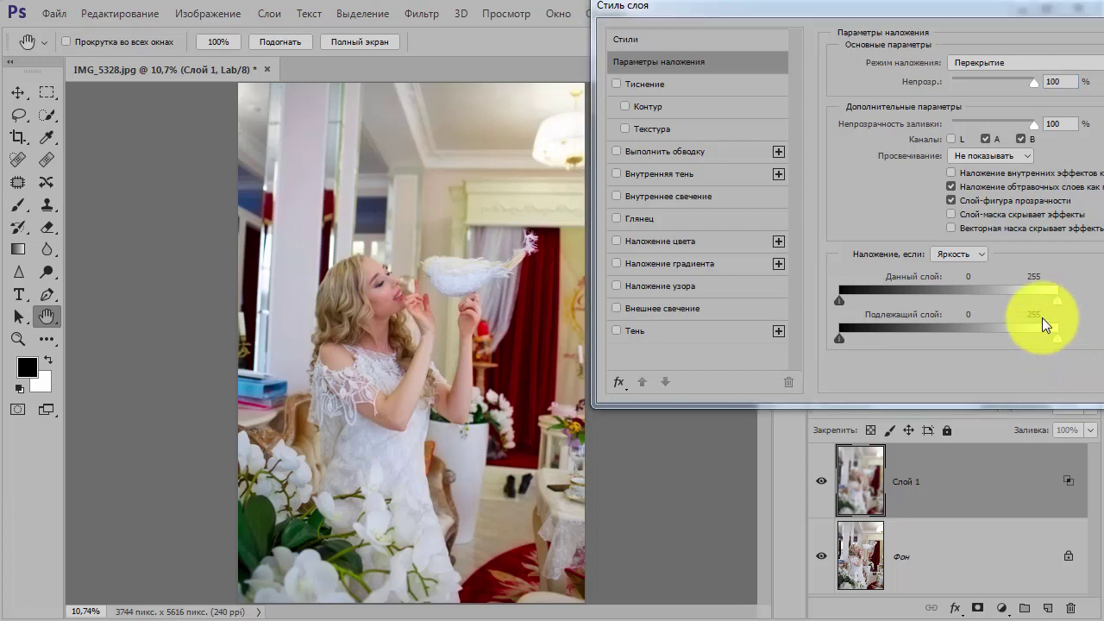
left_click(979, 254)
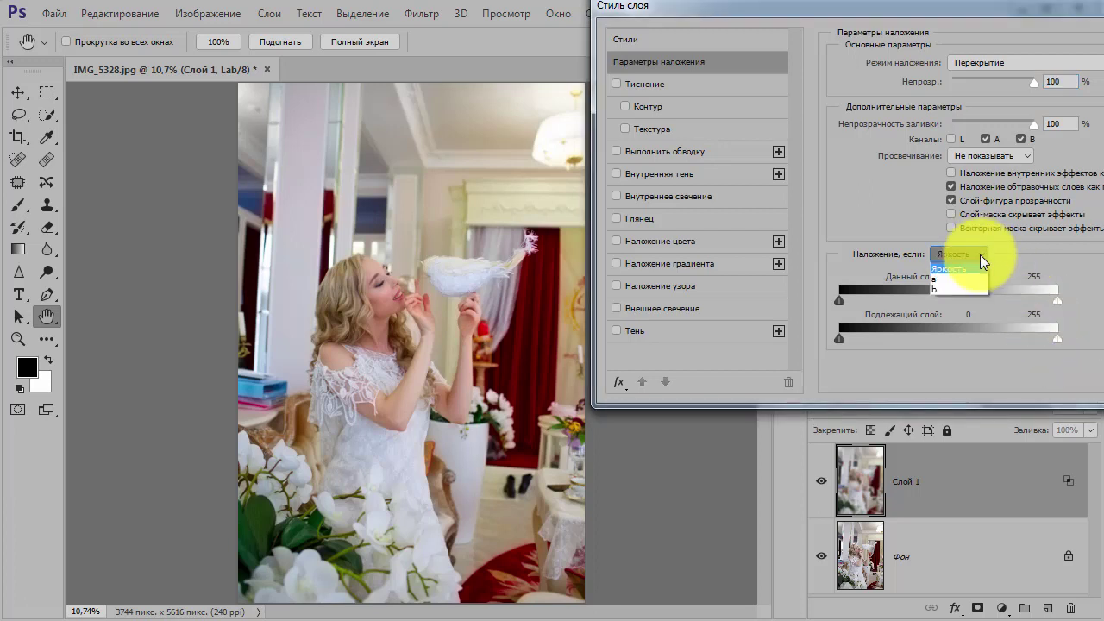
left_click(968, 278)
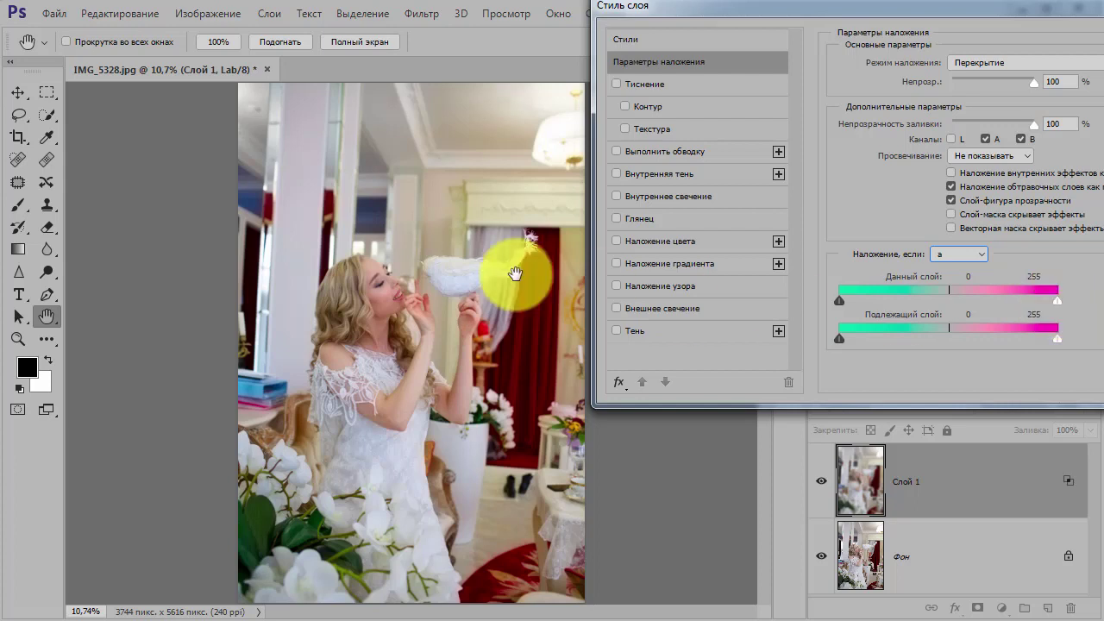
Pull This Layer's white a-channel slider left and Alt-split it to 127 / 154
left_click_drag(1055, 301, 972, 307)
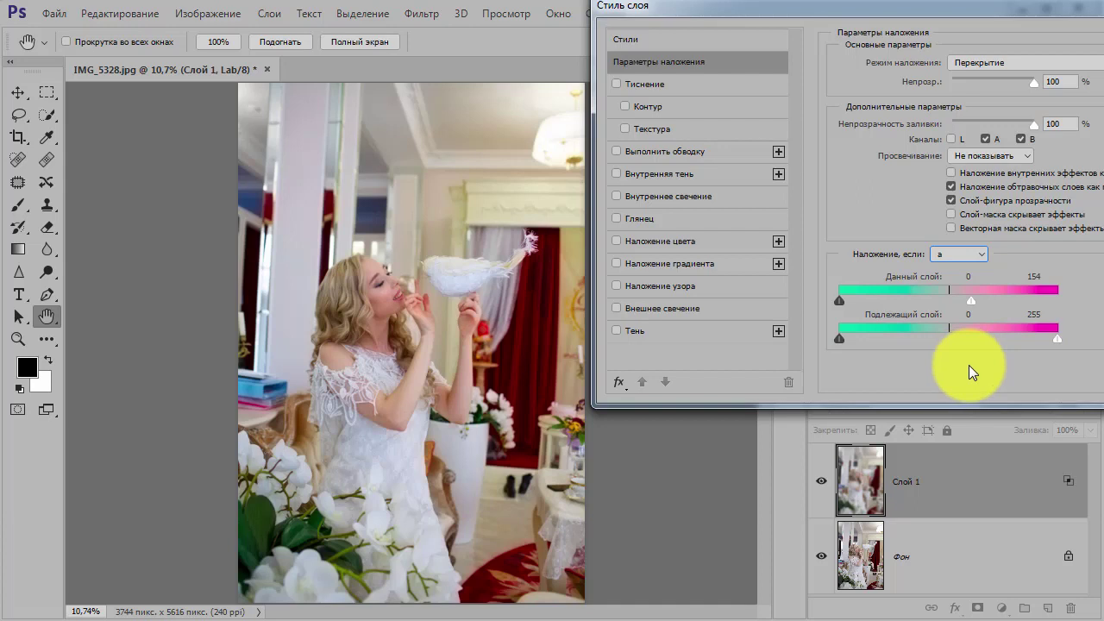
key("alt")
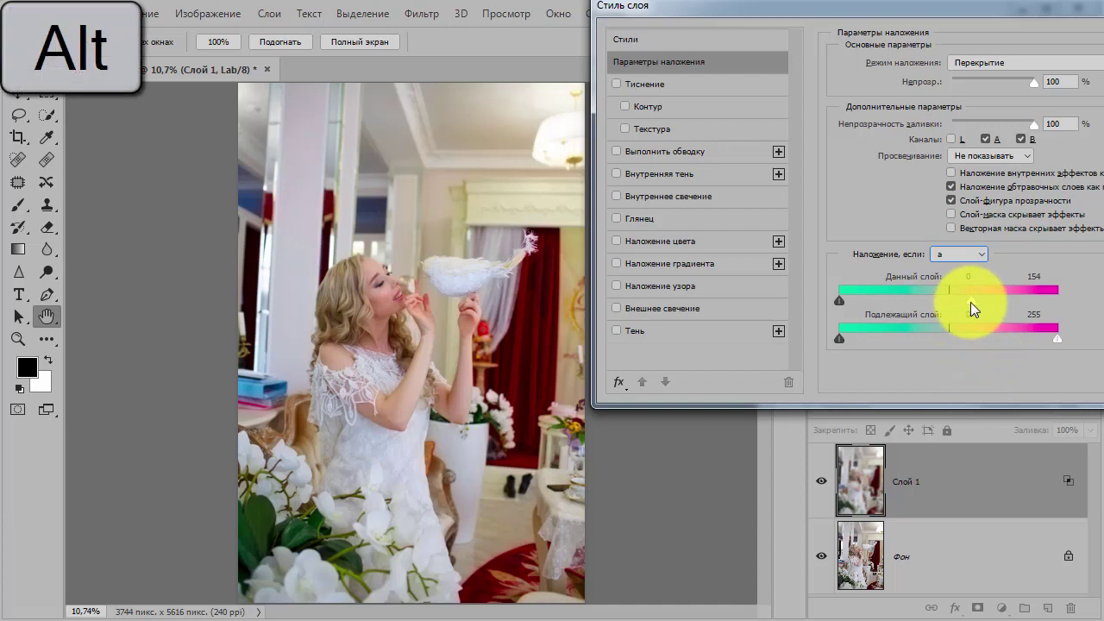
left_click_drag(969, 302, 957, 301)
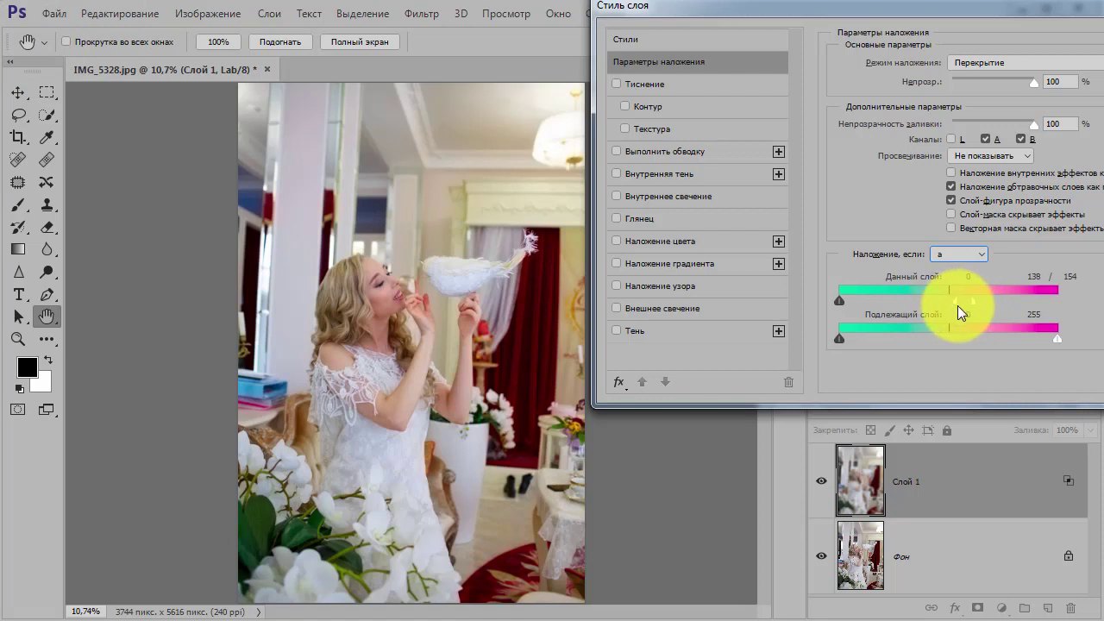
left_click_drag(957, 305, 947, 307)
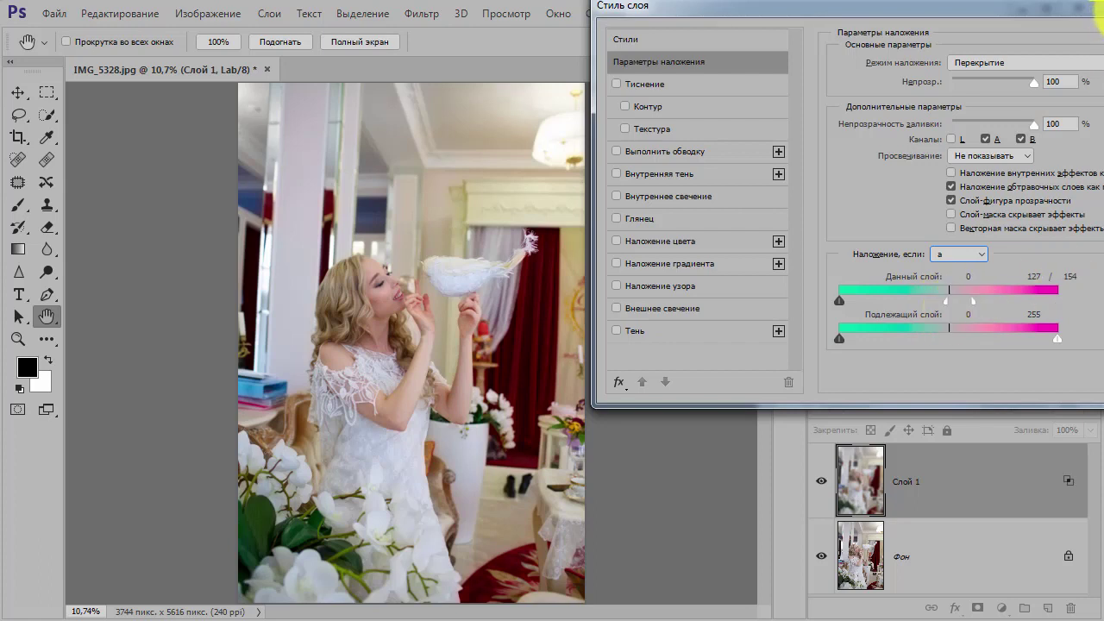
left_click_drag(995, 9, 981, 9)
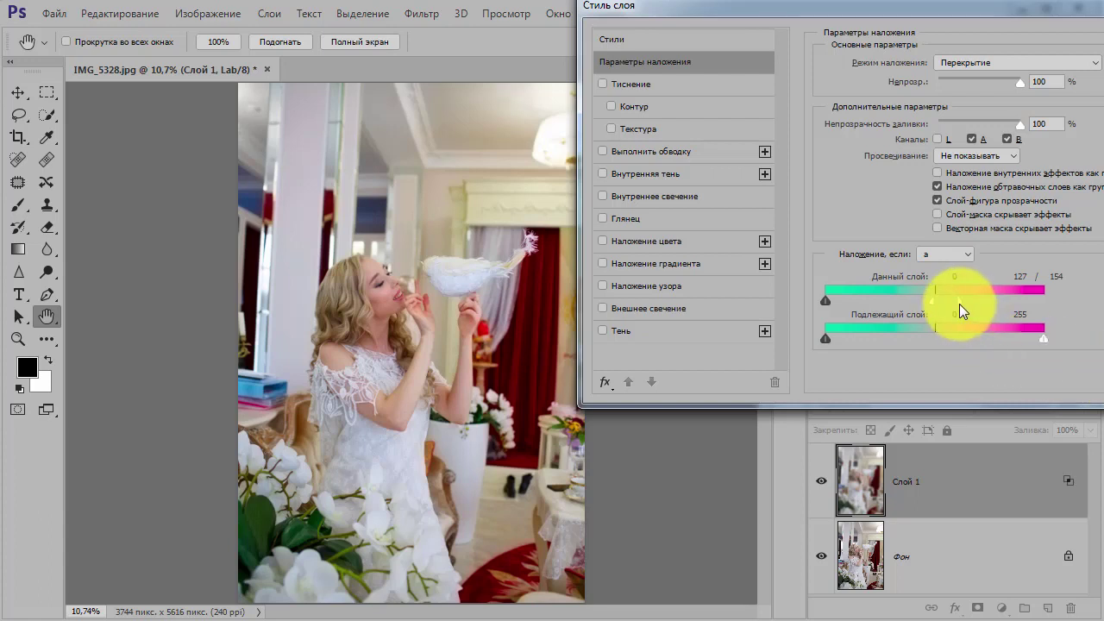
Move the split This Layer halves so the a-channel transition spans 150 to 174
left_click_drag(959, 303, 974, 303)
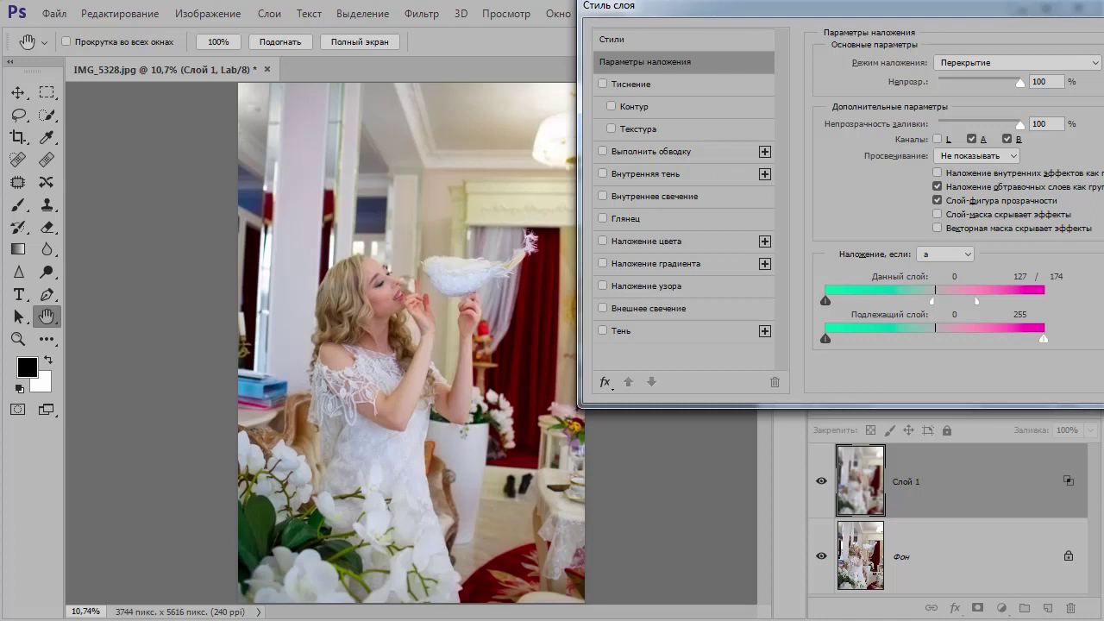
mouse_move(932, 301)
left_mouse_down()
mouse_move(947, 301)
mouse_move(935, 302)
left_mouse_up()
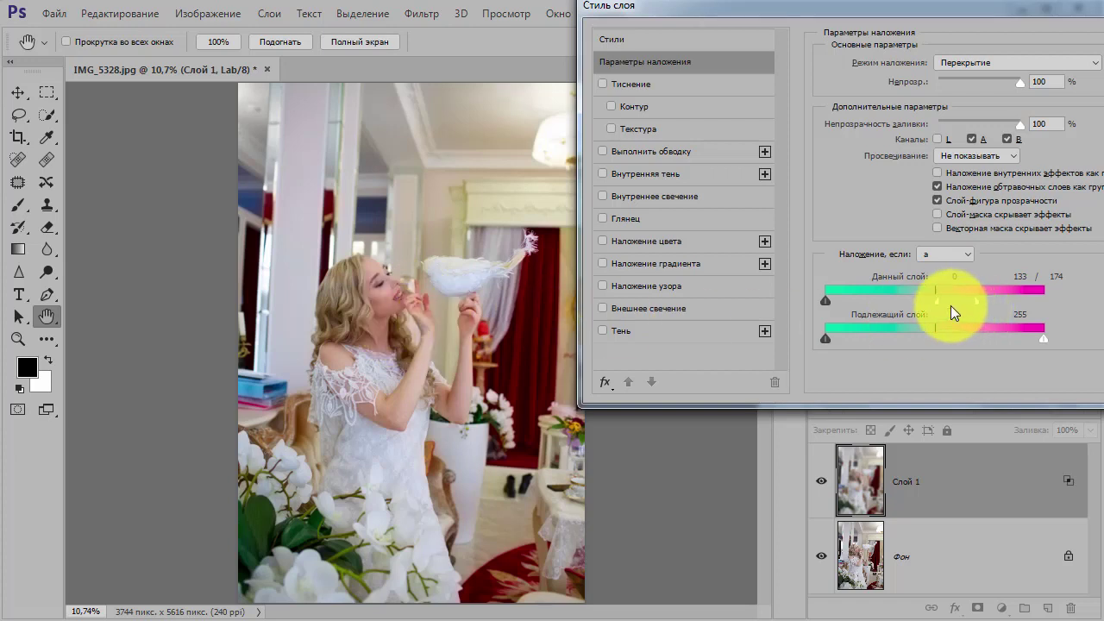
left_click_drag(938, 301, 953, 302)
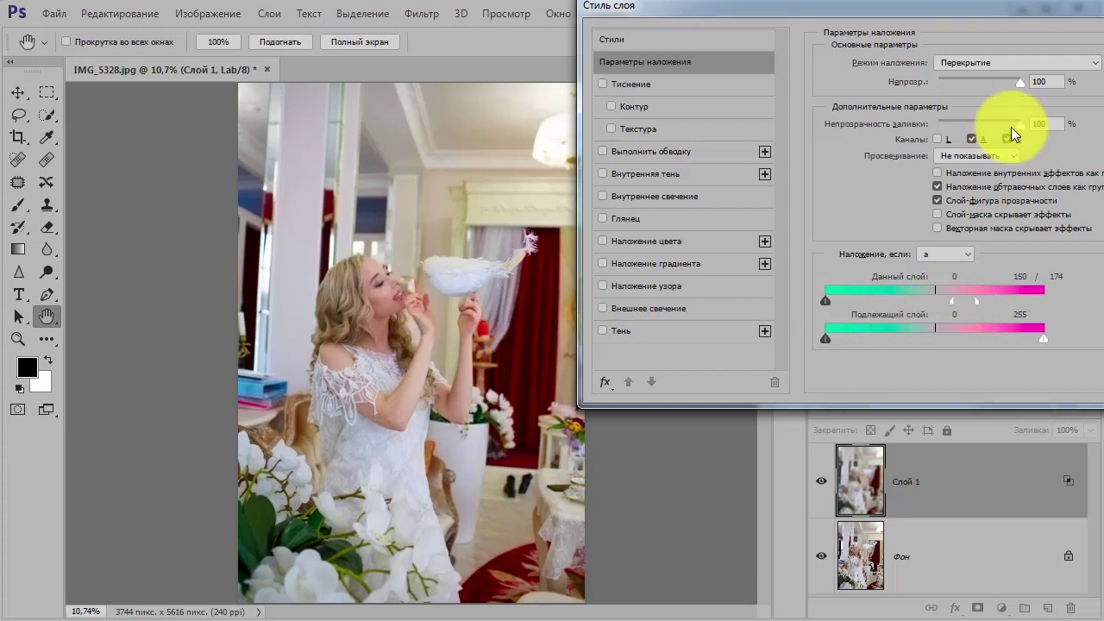
left_click_drag(1019, 7, 802, 20)
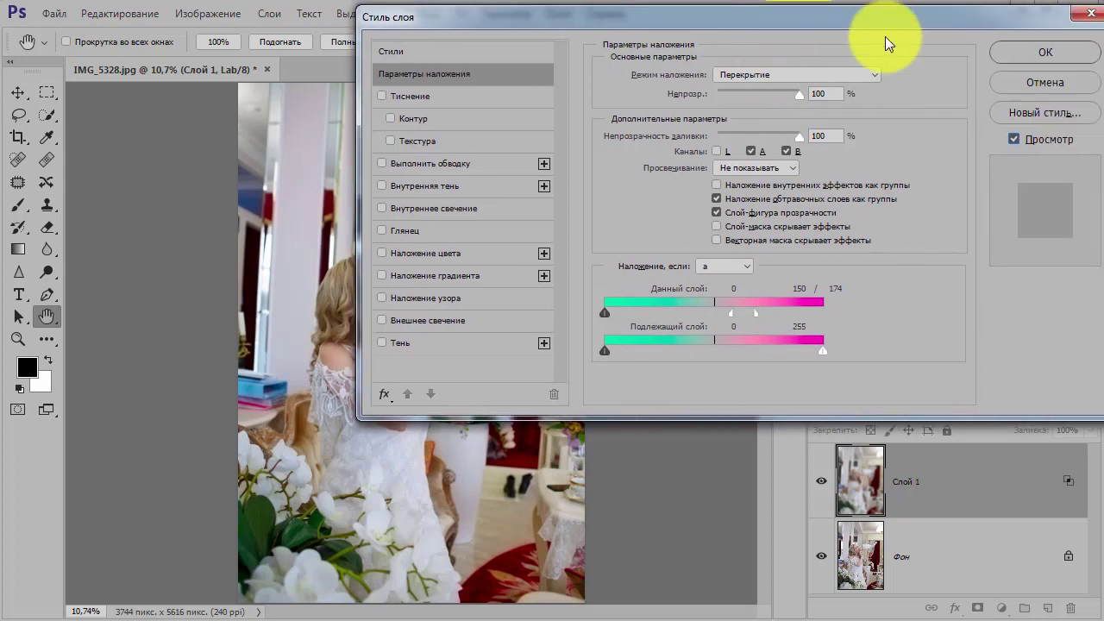
Confirm the Blend If settings with OK, then toggle Слой 1 off and on, ending visible
left_click(1034, 53)
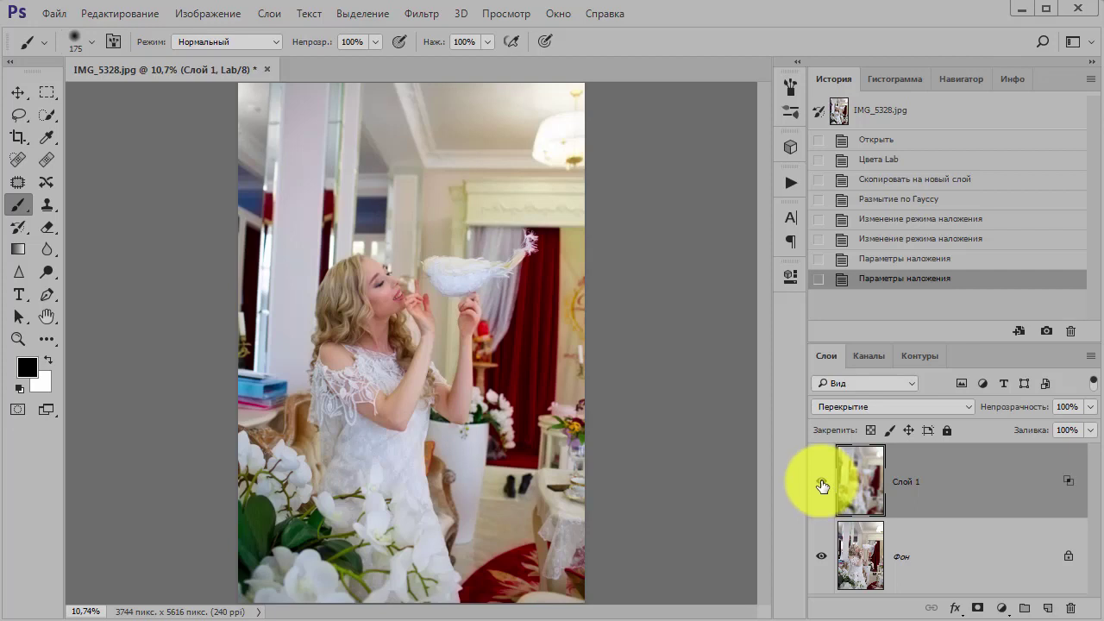
left_click(822, 484)
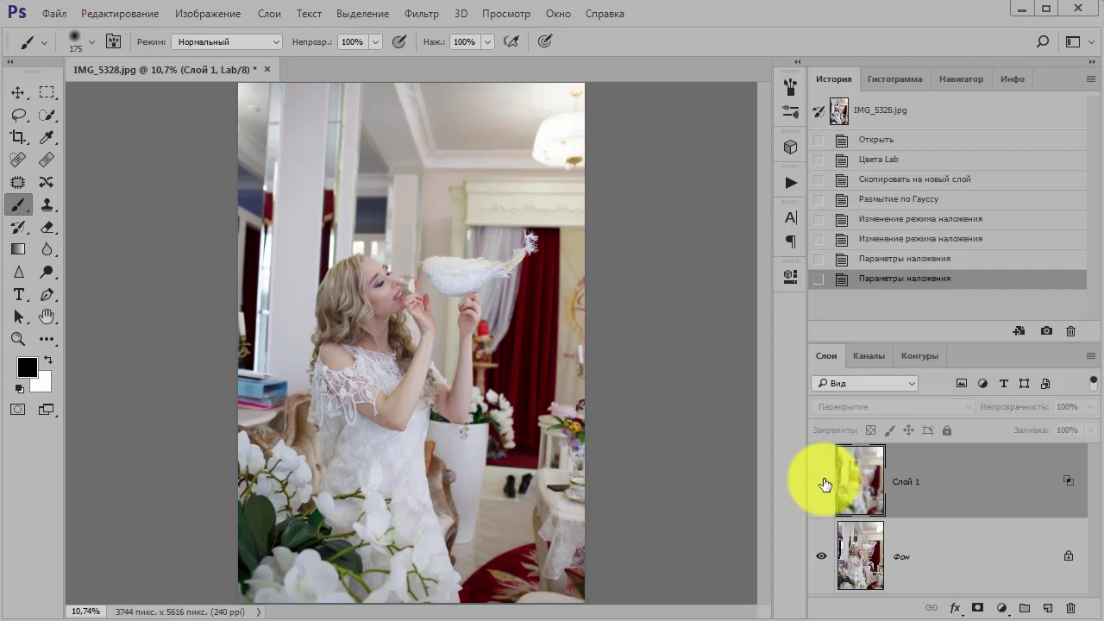
left_click(822, 485)
left_click(822, 484)
left_click(822, 484)
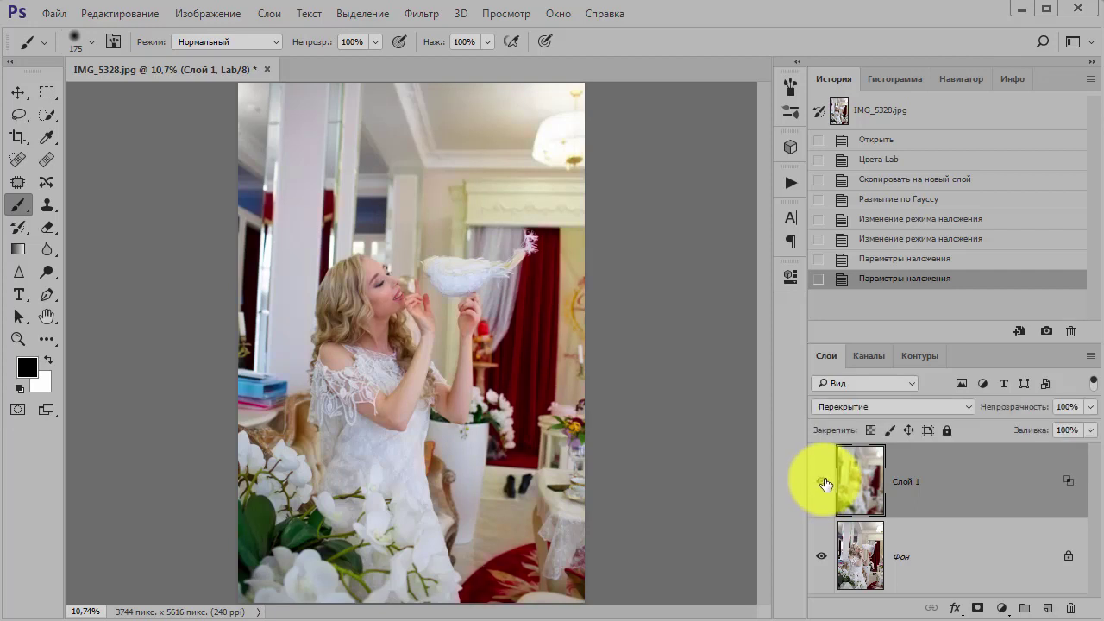
left_click(823, 484)
left_click(824, 484)
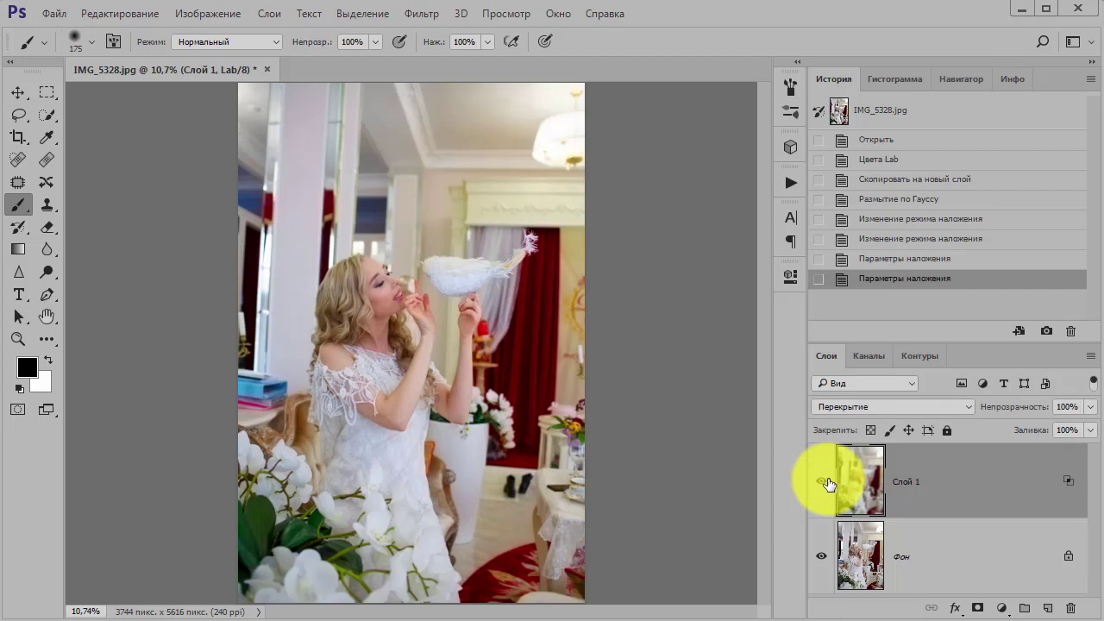